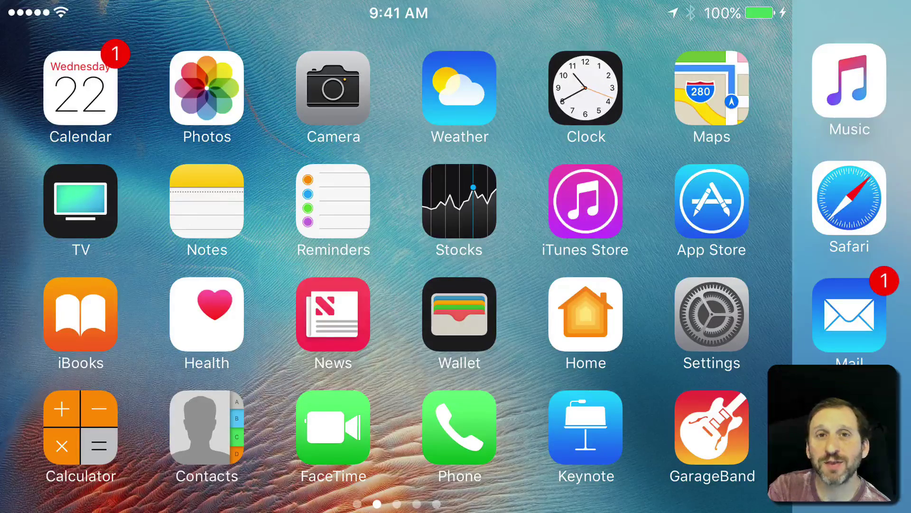
- Launch GarageBand, create a new empty song and show its Tracks view
left_click(646, 385)
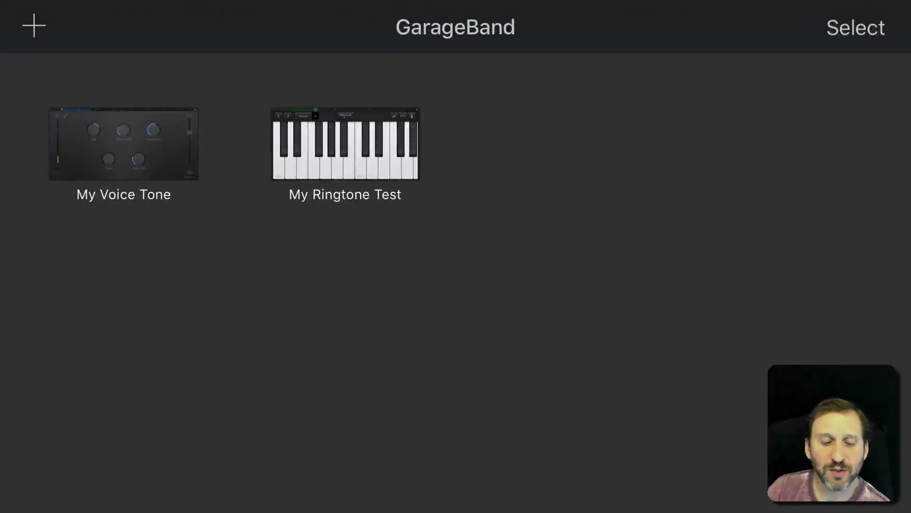
left_click(33, 26)
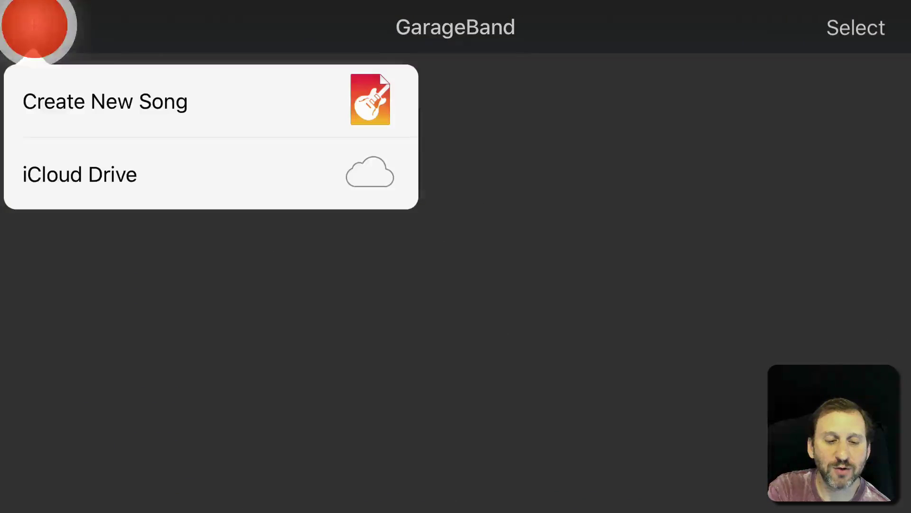
left_click(235, 97)
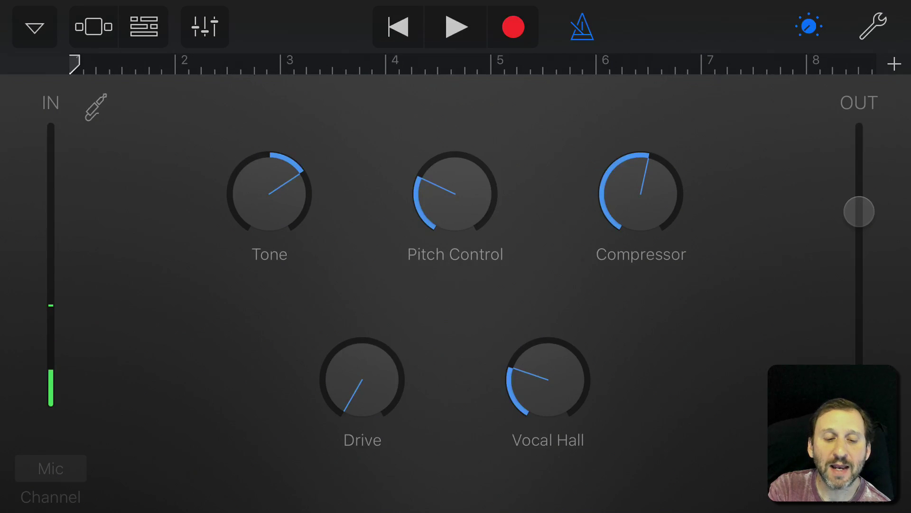
left_click(144, 26)
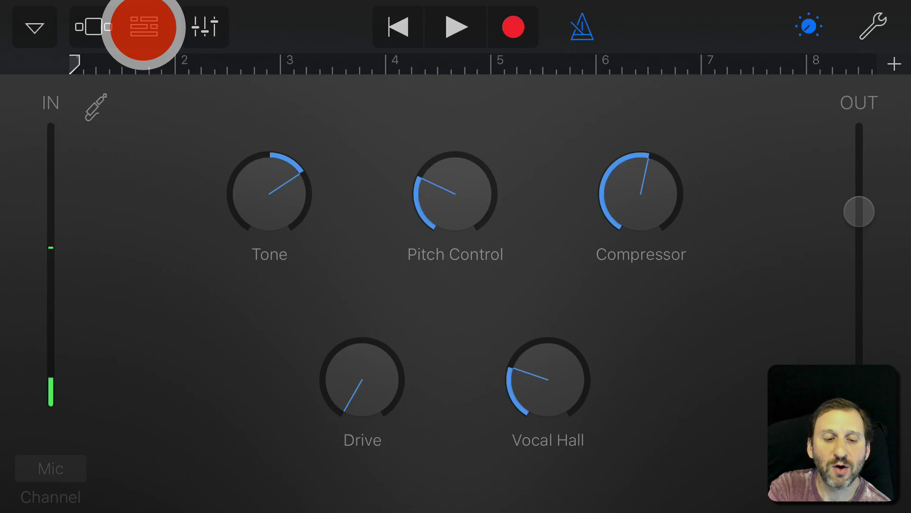
left_click(144, 26)
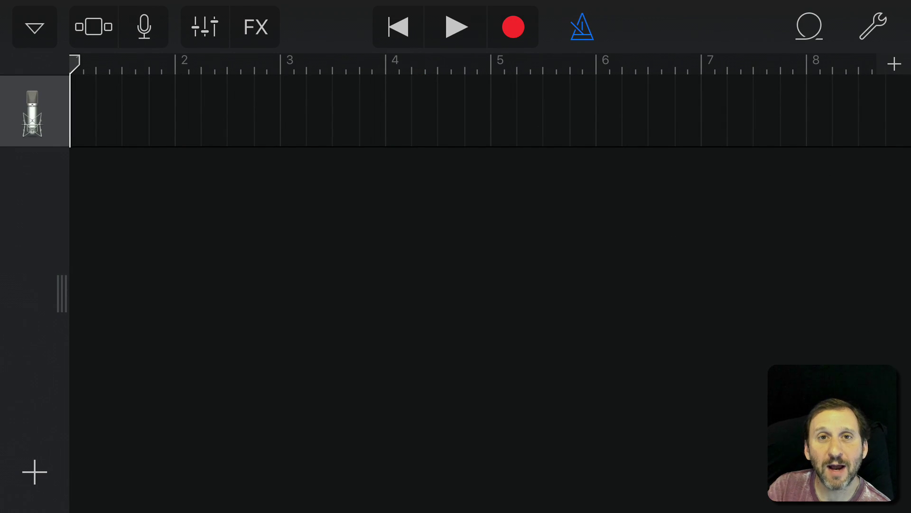
- Open the loop browser on its Audio Files list of imported ringtones
left_click(810, 27)
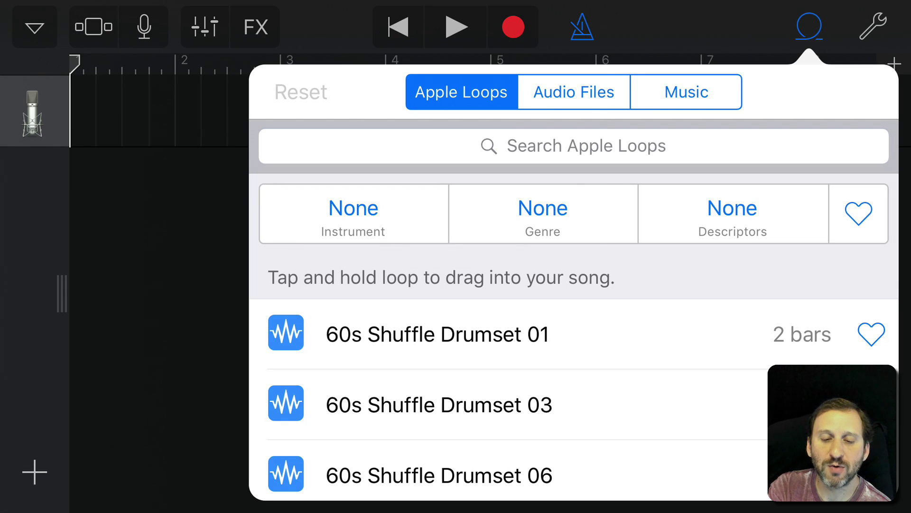
left_click(574, 91)
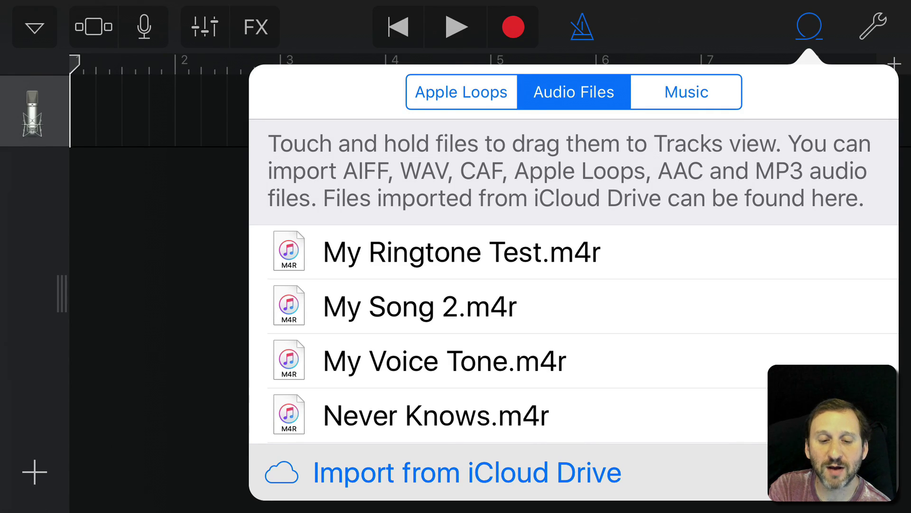
- In the Music tab, open the A Test playlist and pick Fur Elise
left_click(684, 92)
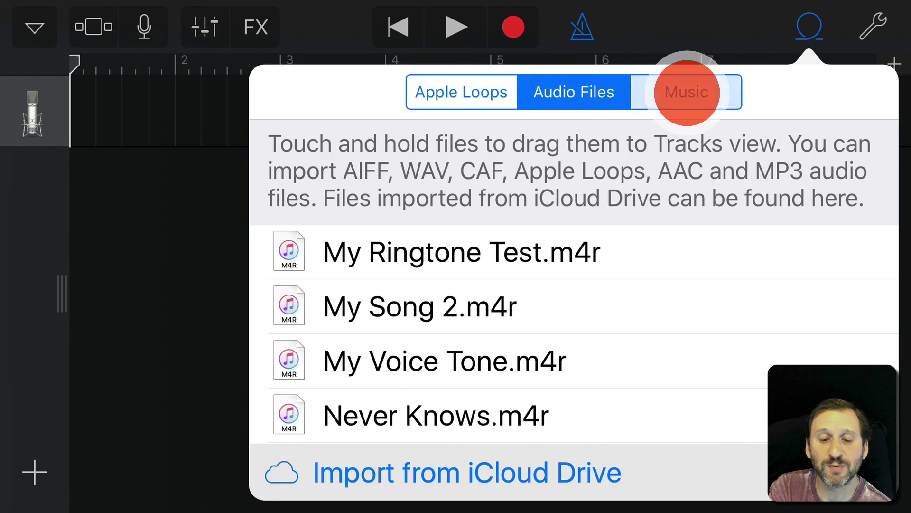
left_click(315, 92)
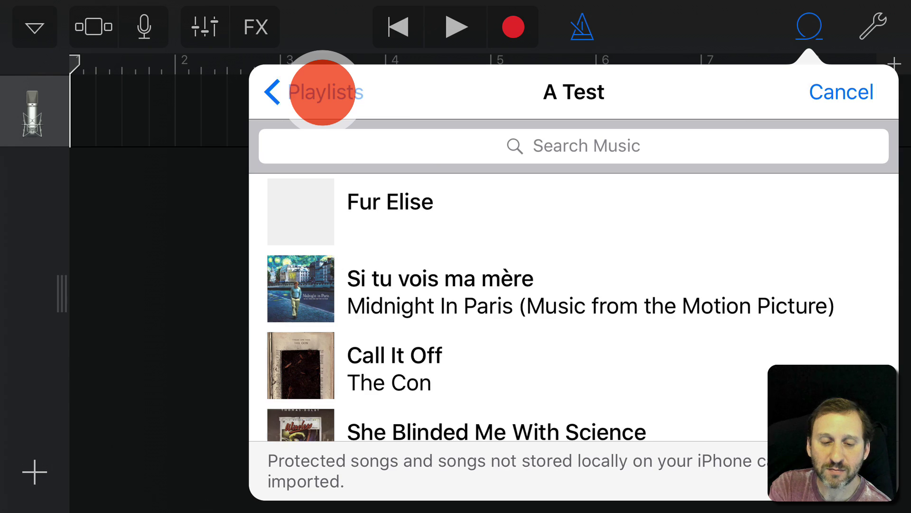
left_click(388, 389)
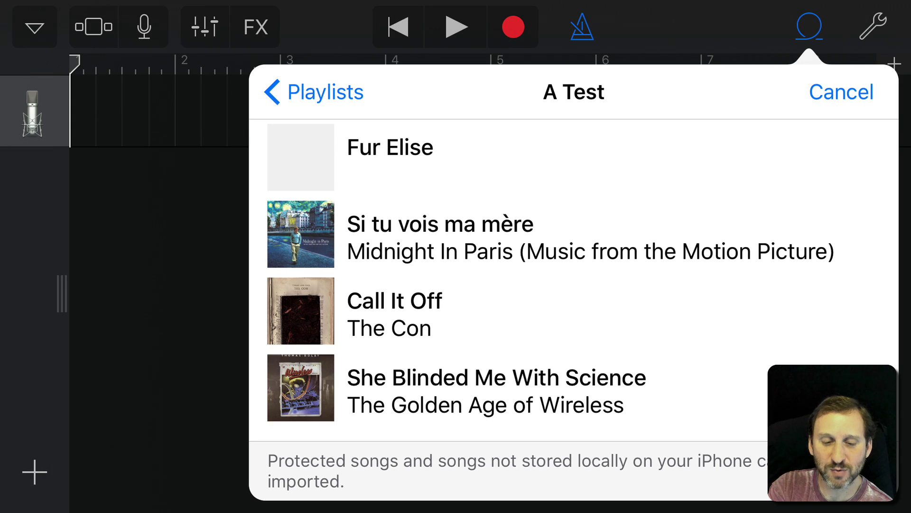
left_click(405, 149)
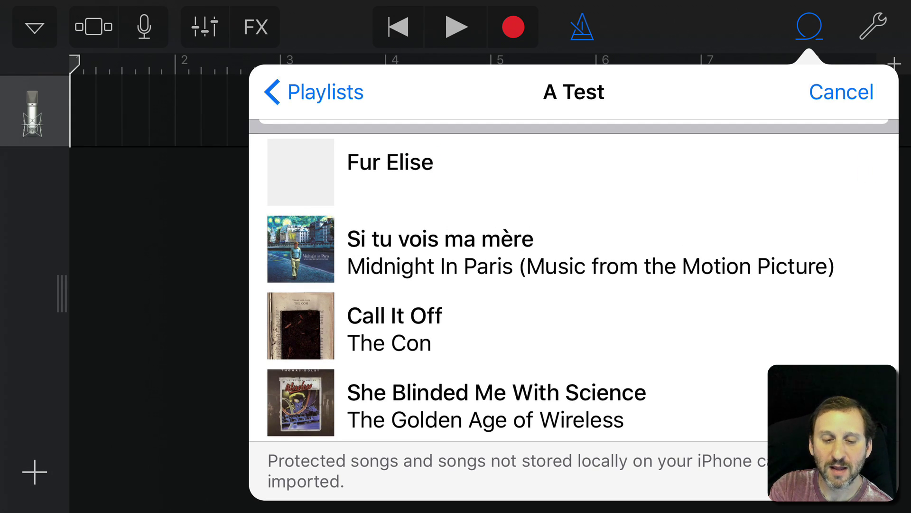
- Drag Fur Elise onto the timeline as a new track and preview its opening
left_click_drag(300, 171, 278, 183)
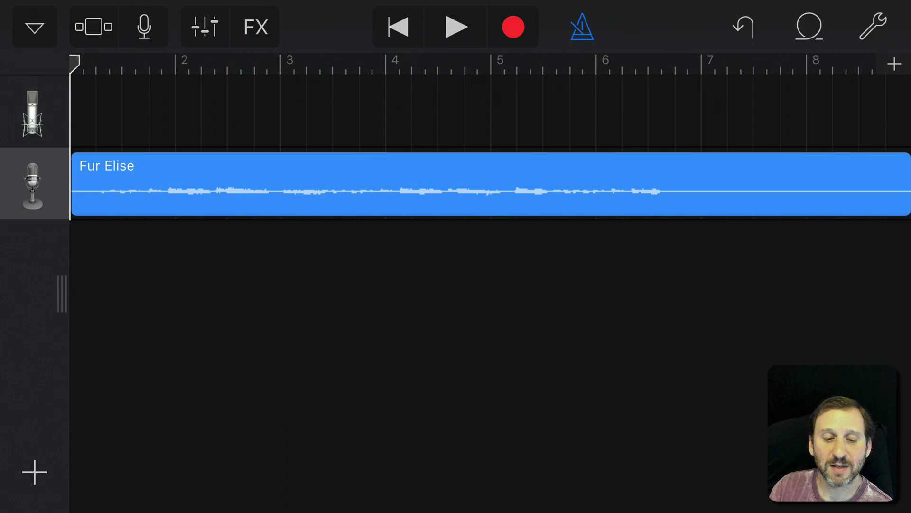
left_click(456, 27)
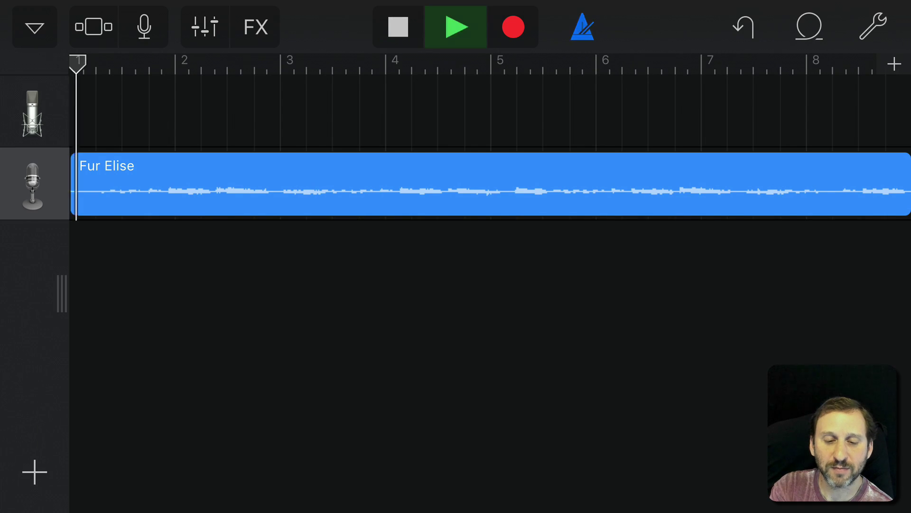
left_click(398, 27)
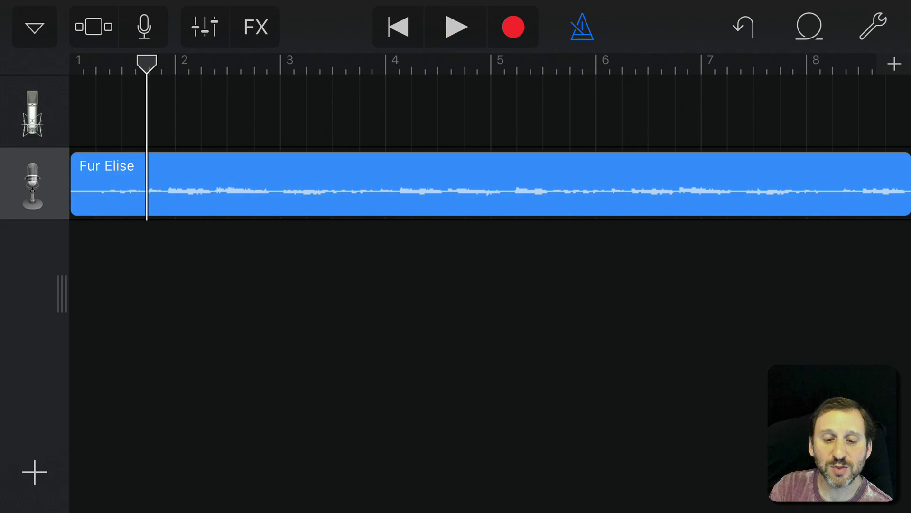
scroll(490, 185, "right", 1)
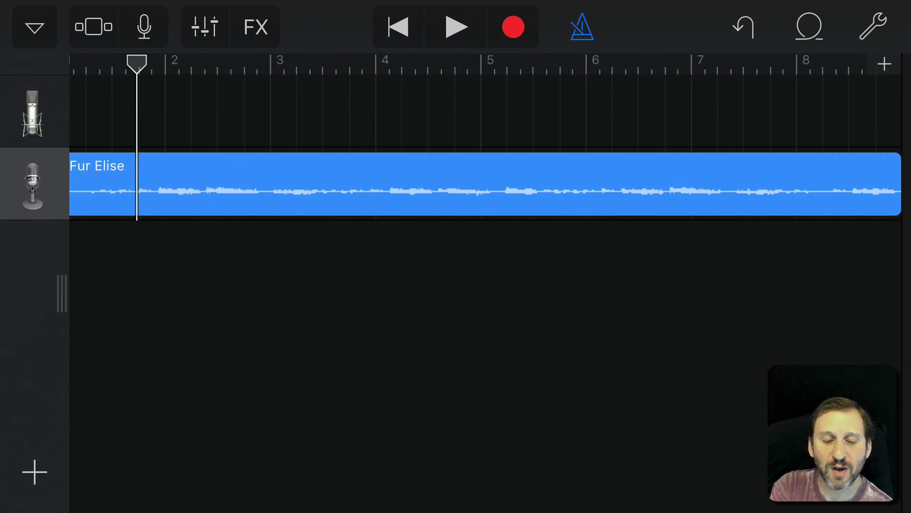
scroll(490, 186, "left", 1)
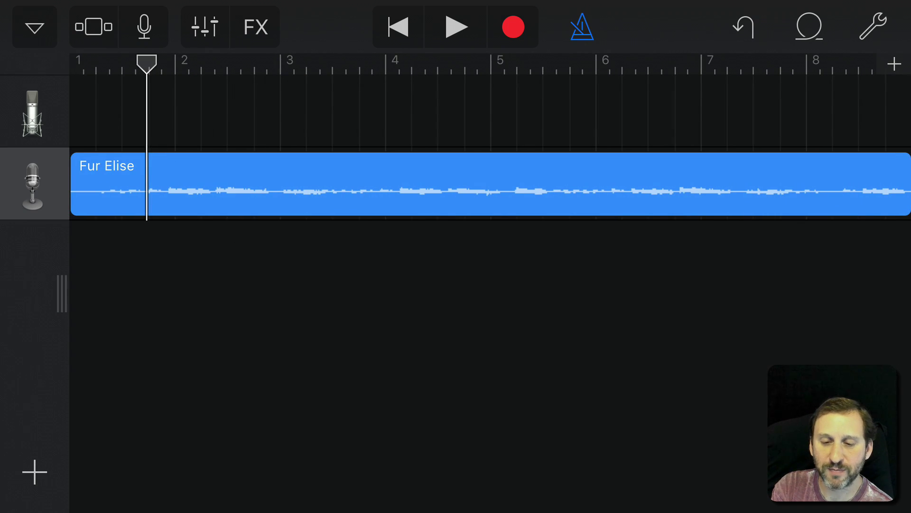
scroll(383, 185, "up", 3)
scroll(383, 185, "up", 2)
scroll(382, 185, "up", 1)
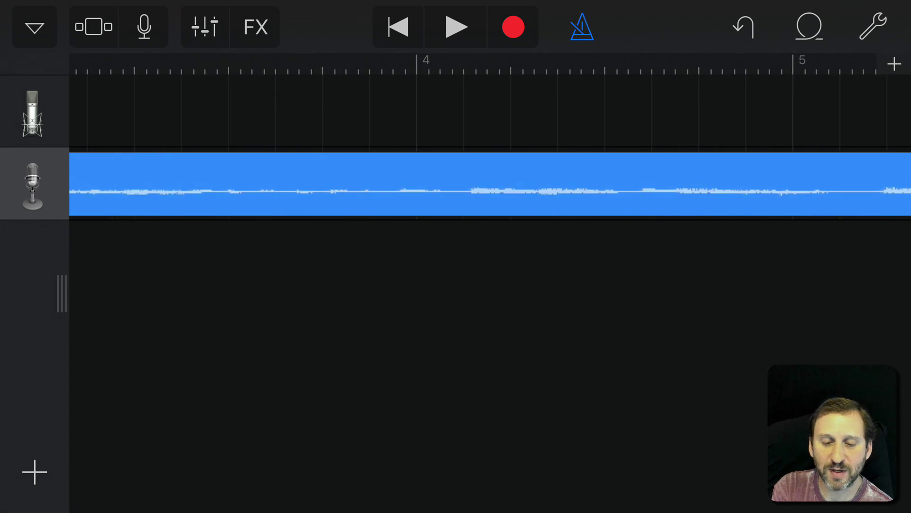
scroll(490, 186, "left", 5)
scroll(490, 185, "left", 5)
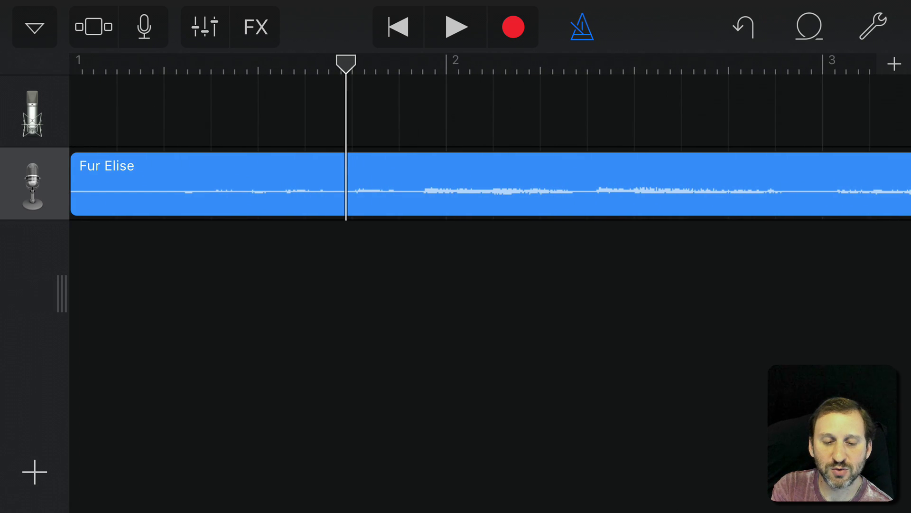
scroll(490, 185, "right", 2)
scroll(490, 185, "left", 1)
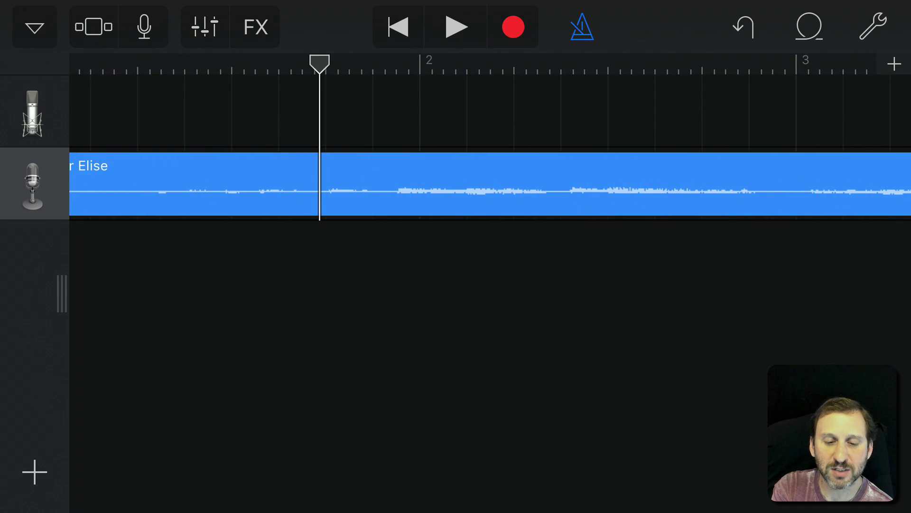
- Split the Fur Elise region at two boundaries around the passage to keep
left_click(489, 185)
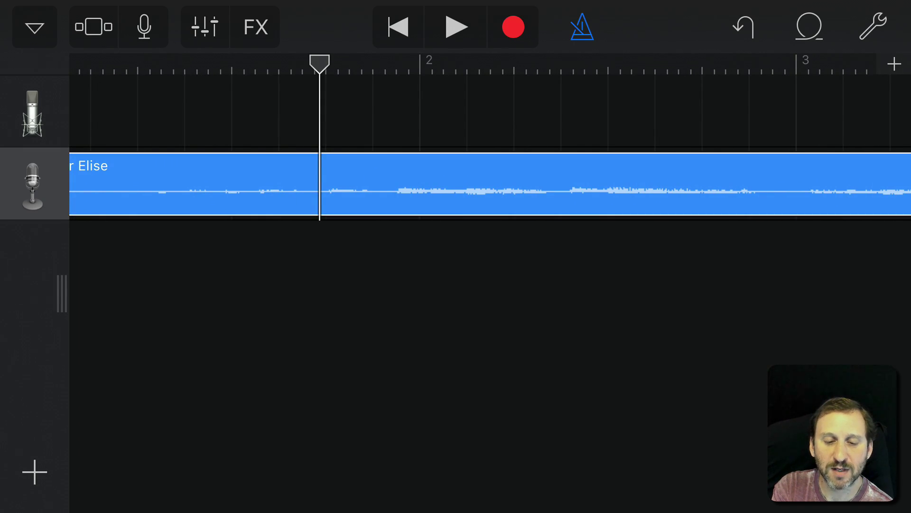
left_click(319, 184)
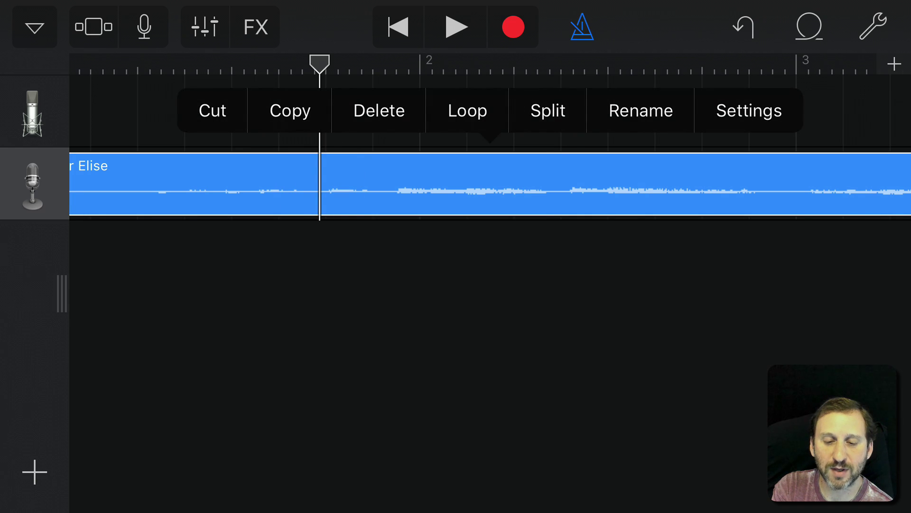
left_click(547, 110)
mouse_move(320, 167)
left_mouse_down()
mouse_move(148, 167)
mouse_move(174, 168)
mouse_move(161, 168)
left_mouse_up()
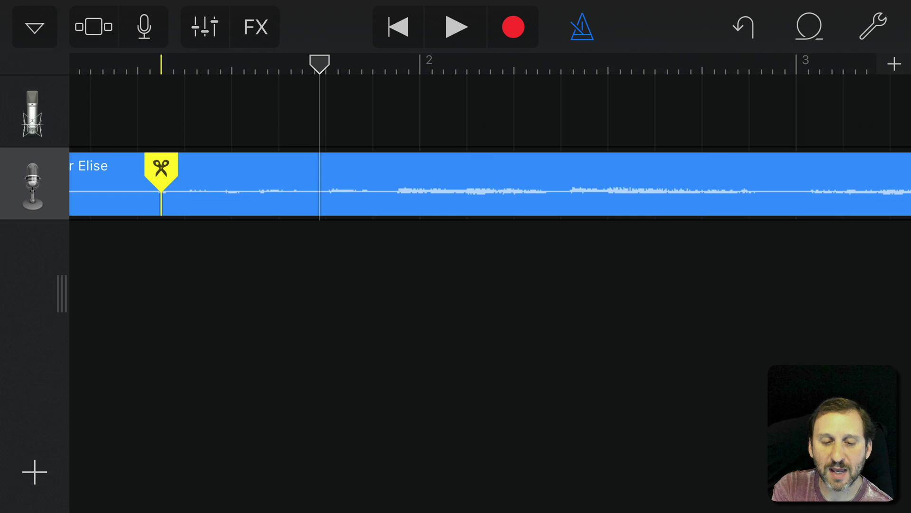
left_click(161, 168)
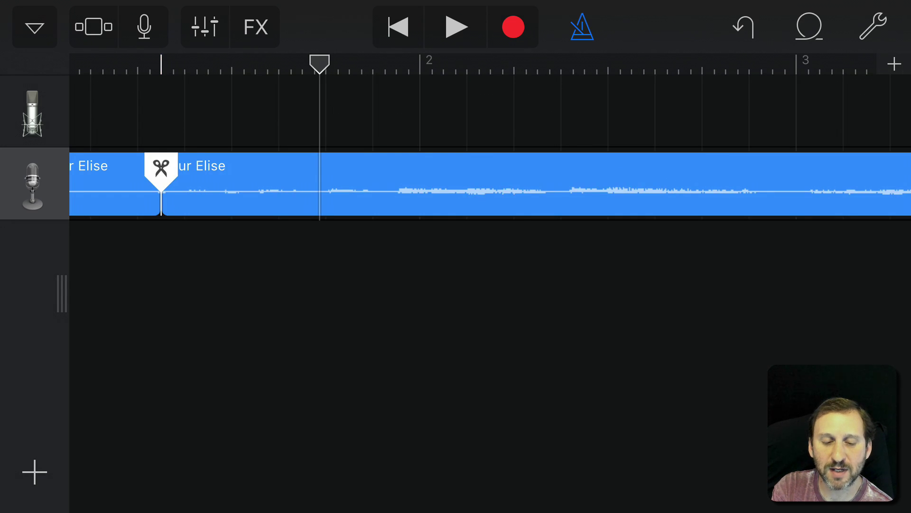
mouse_move(160, 167)
left_mouse_down()
mouse_move(572, 168)
mouse_move(420, 167)
mouse_move(443, 168)
mouse_move(444, 211)
left_mouse_up()
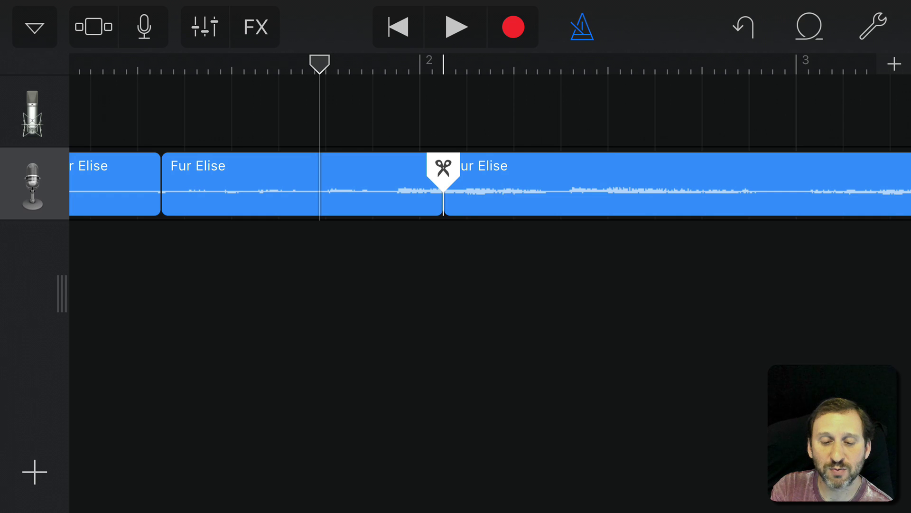
- Delete the trailing and leading Fur Elise regions
left_click(579, 182)
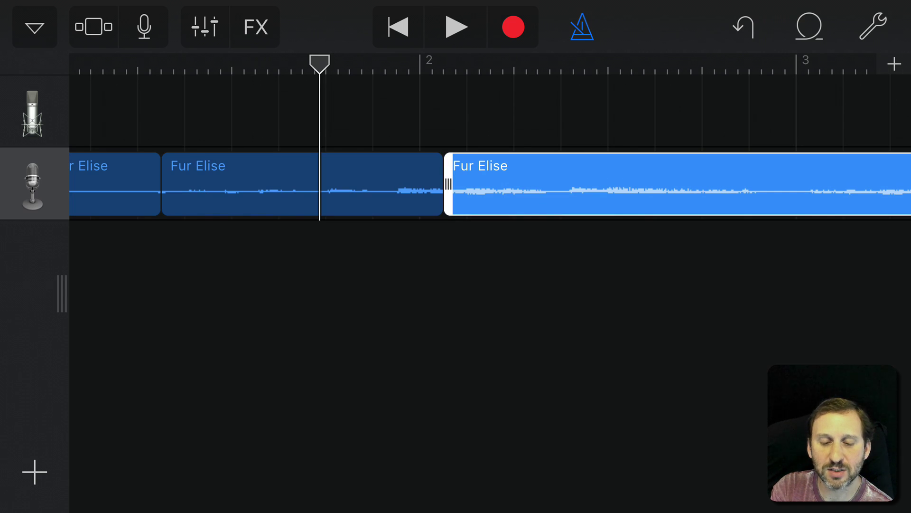
left_click(570, 182)
left_click(454, 110)
left_click(109, 183)
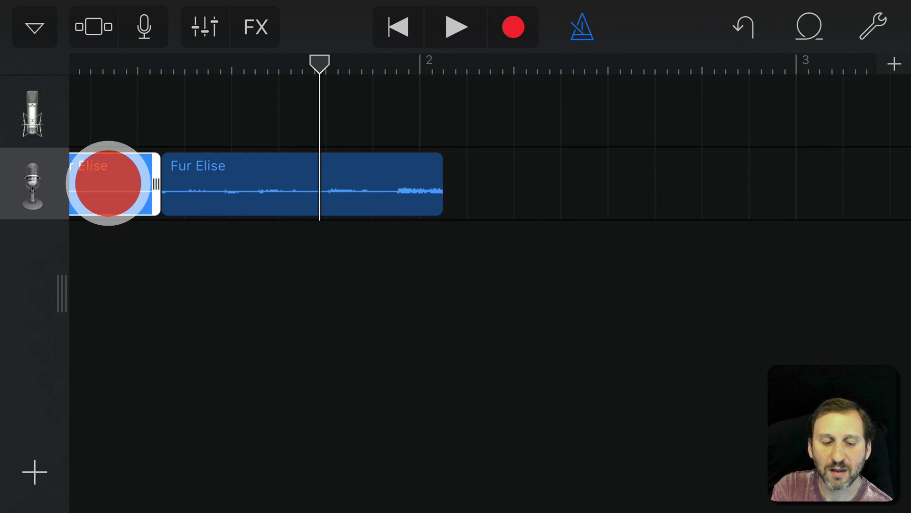
left_click(213, 109)
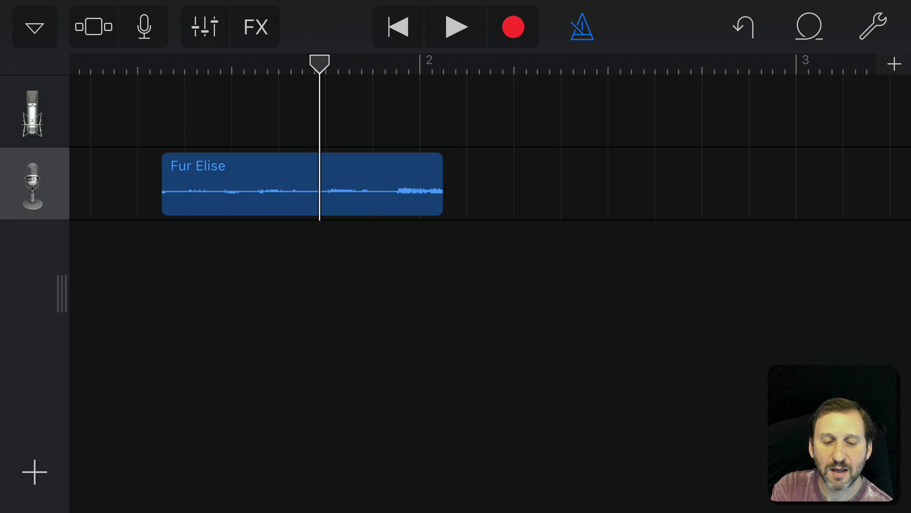
scroll(471, 285, "left", 2)
- Move the remaining Fur Elise clip to start at bar 1 and leave the song
left_click(327, 184)
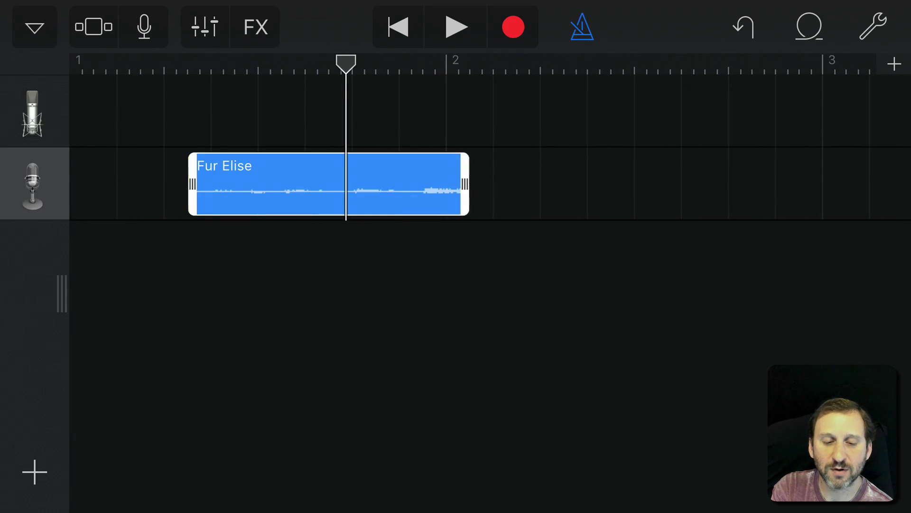
left_click_drag(328, 185, 210, 183)
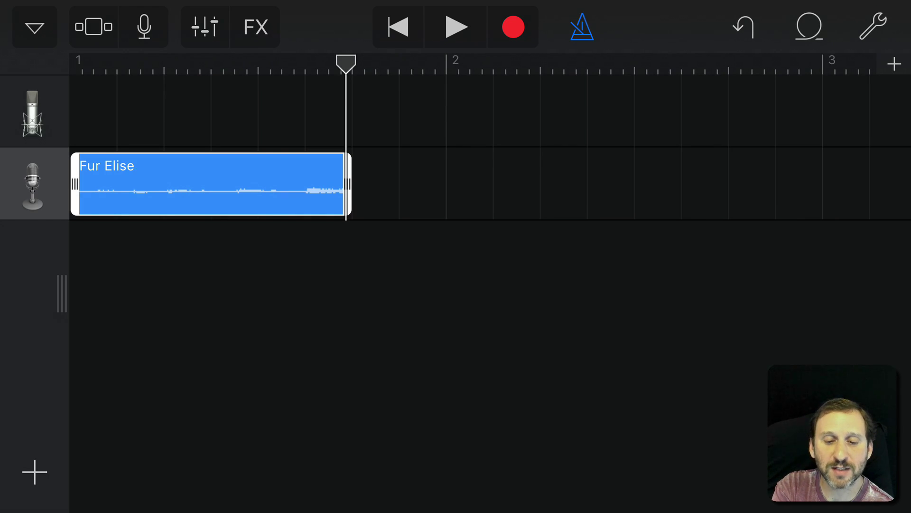
left_click(34, 27)
- Back in My Songs, rename 'My Song' to 'Fur Elise'
left_click(111, 97)
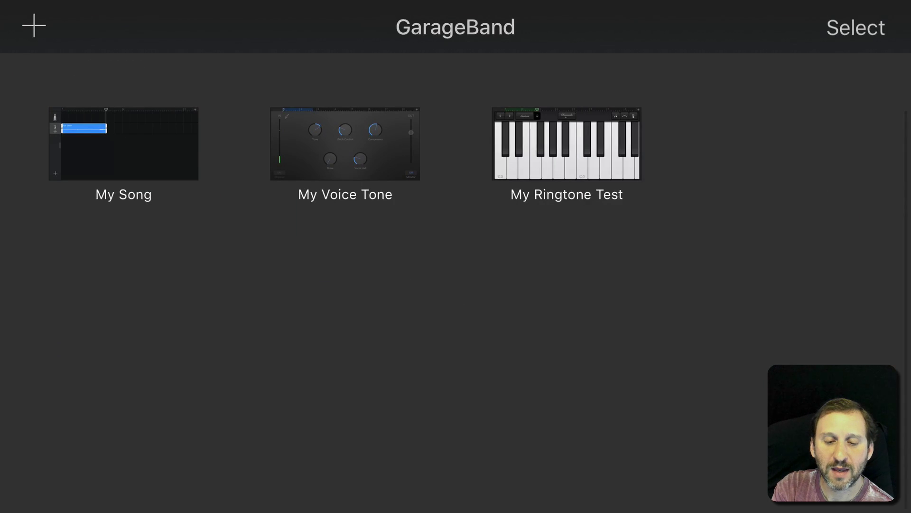
left_click(125, 196)
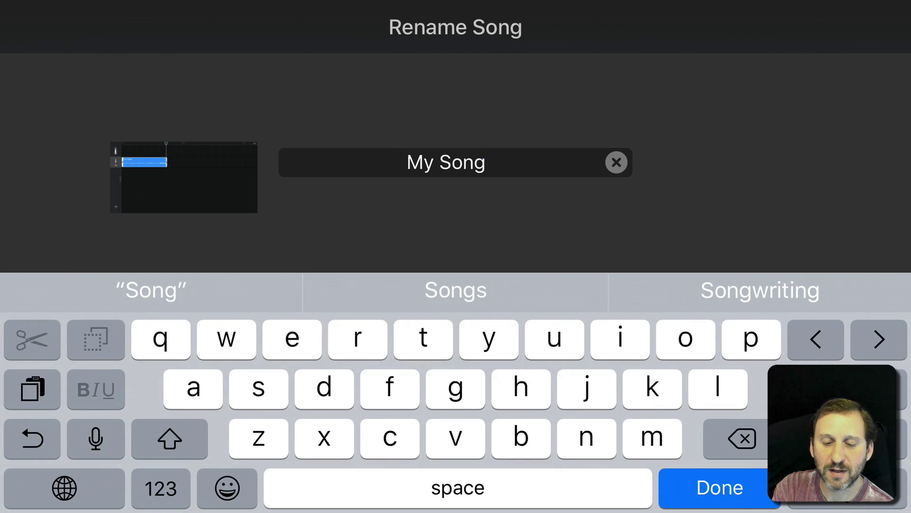
key("BackSpace")
key("BackSpace")
key("BackSpace")
key("BackSpace")
key("BackSpace")
key("BackSpace")
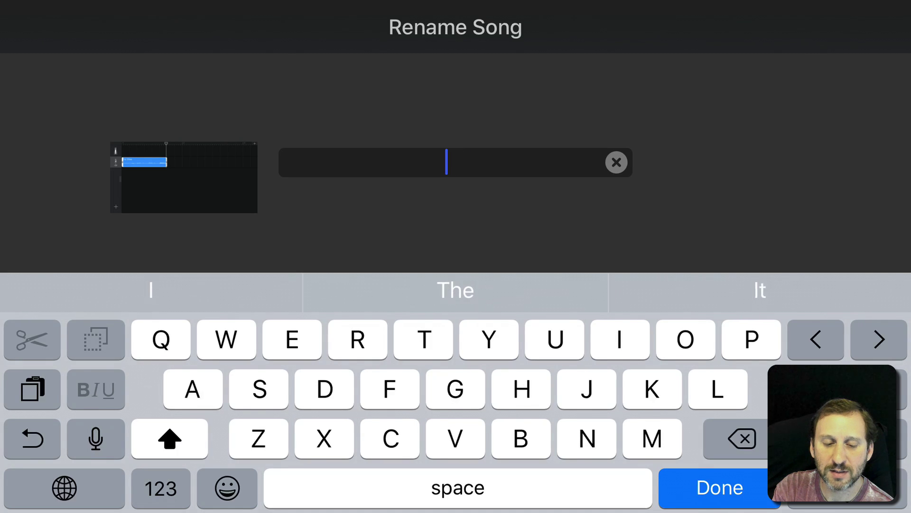
type("Fur ")
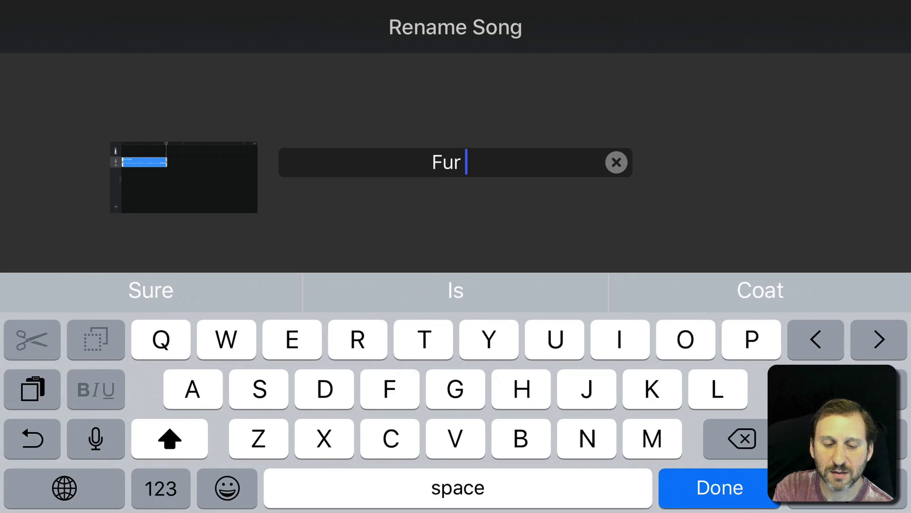
type("Elise")
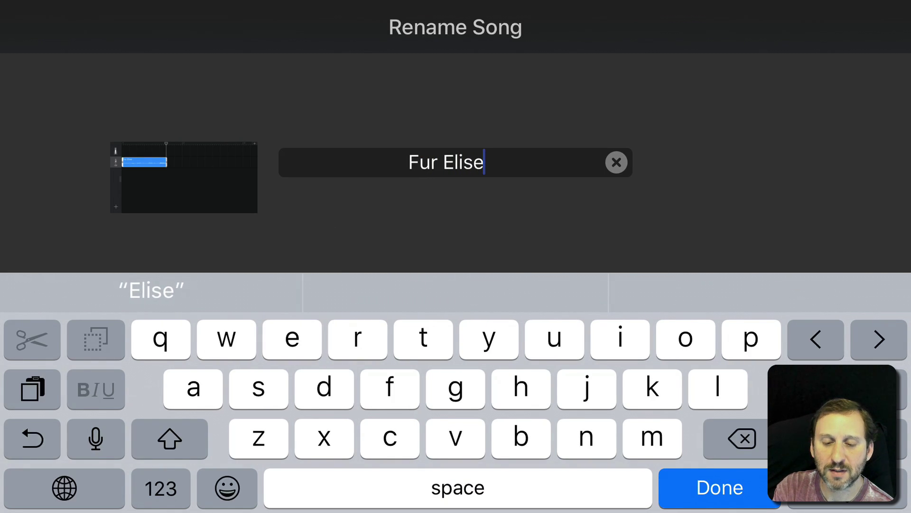
left_click(719, 488)
left_click(857, 27)
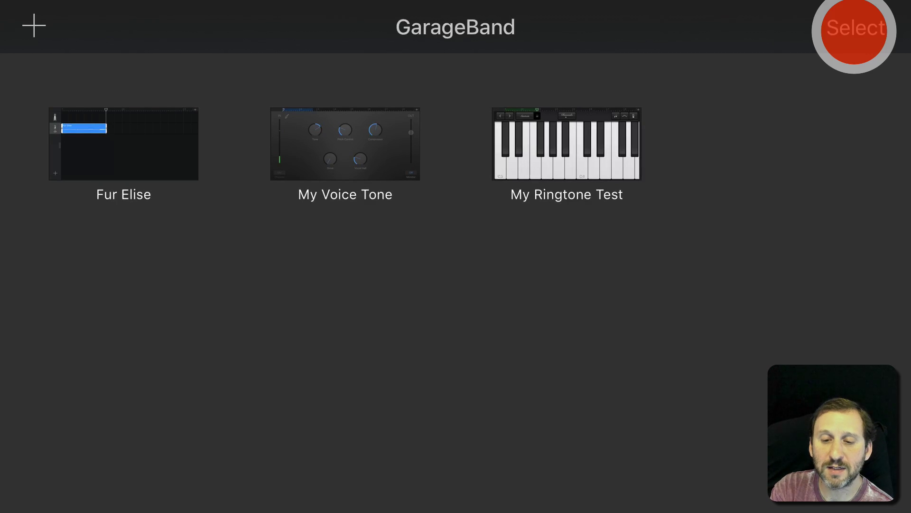
- Share the Fur Elise song as a ringtone named 'Fur Elise' and acknowledge the success alert
left_click(126, 141)
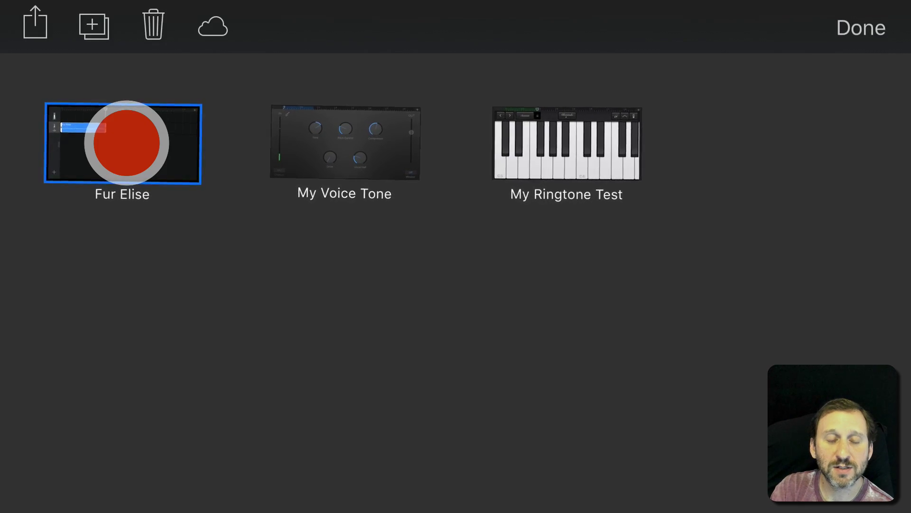
left_click(35, 26)
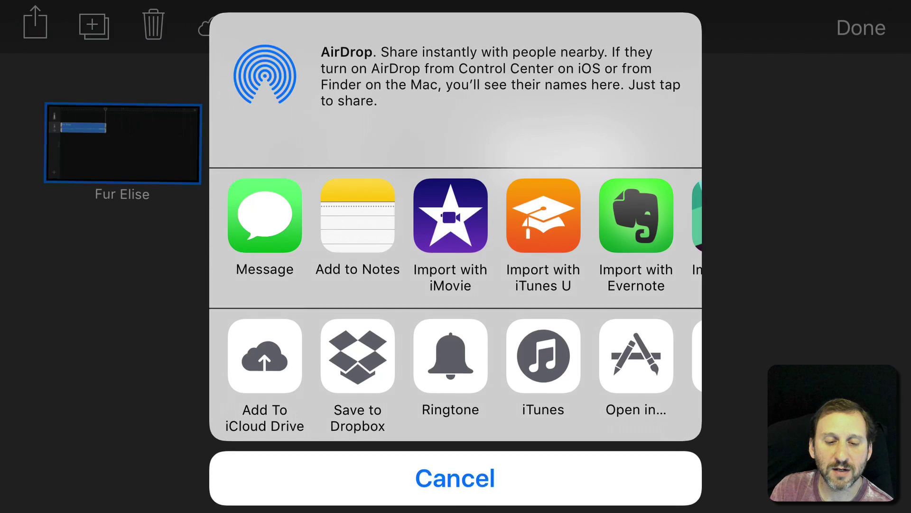
left_click(450, 351)
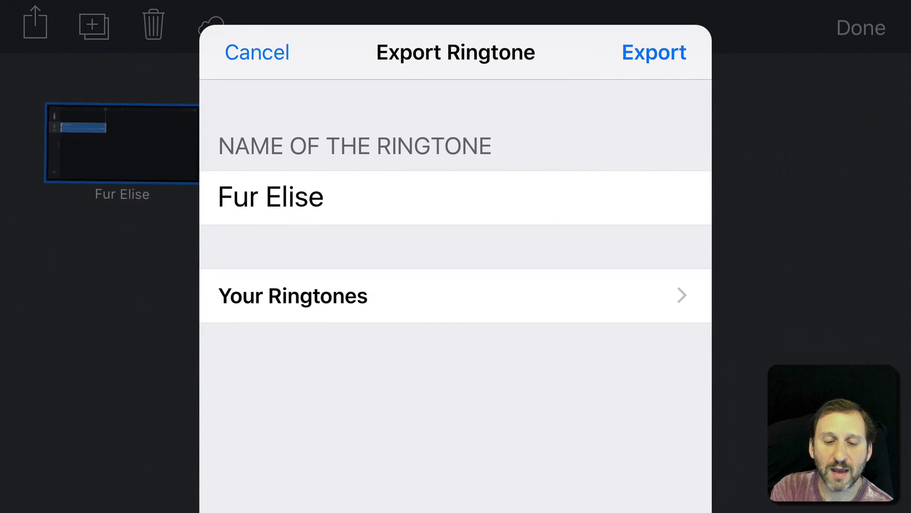
left_click(654, 52)
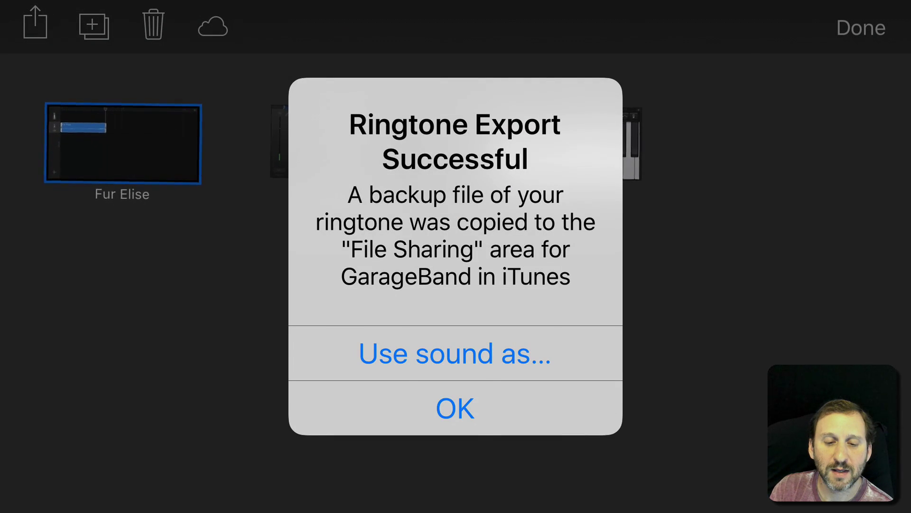
left_click(455, 408)
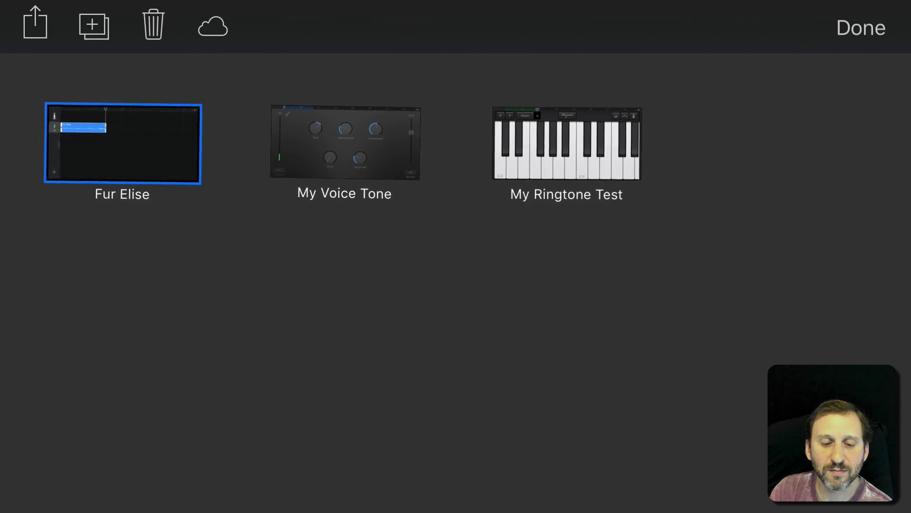
- In Settings > Sounds & Haptics > Ringtone, select Fur Elise
key("super")
key("super")
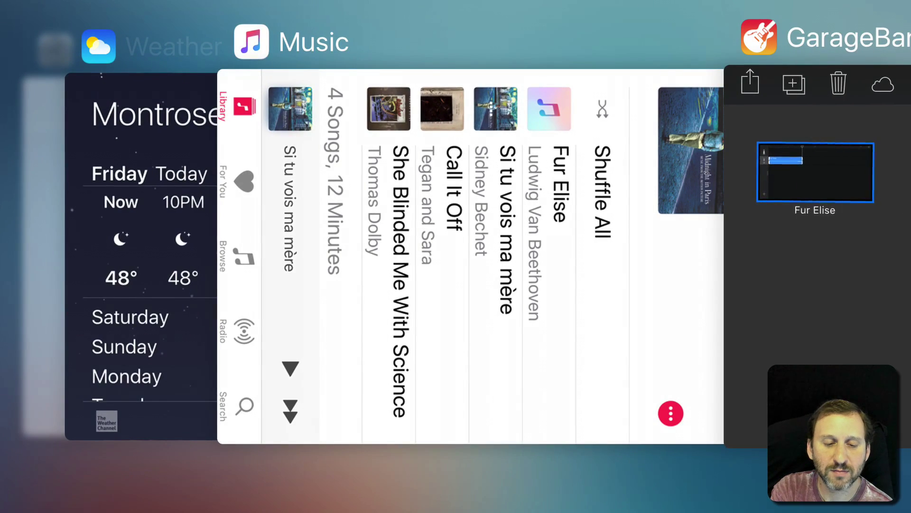
scroll(456, 256, "left", 5)
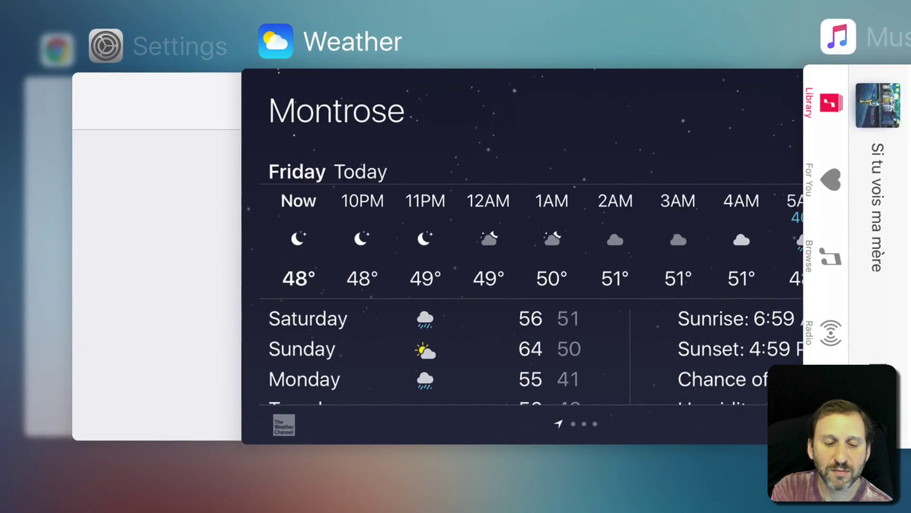
left_click(157, 257)
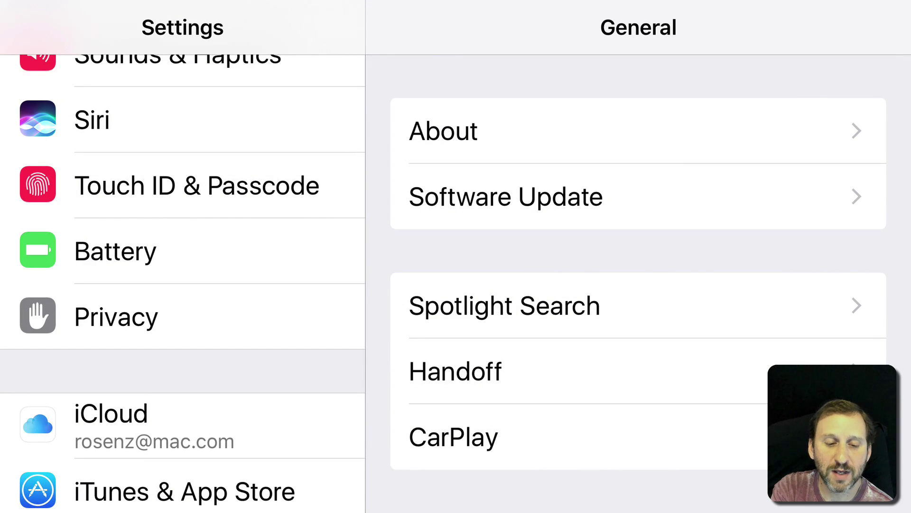
left_click_drag(161, 55, 160, 182)
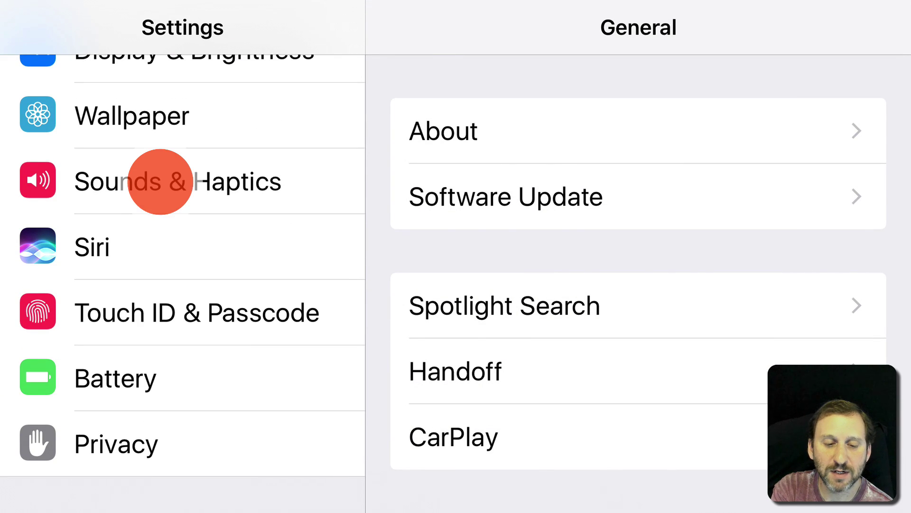
left_click(159, 182)
scroll(639, 285, "down", 4)
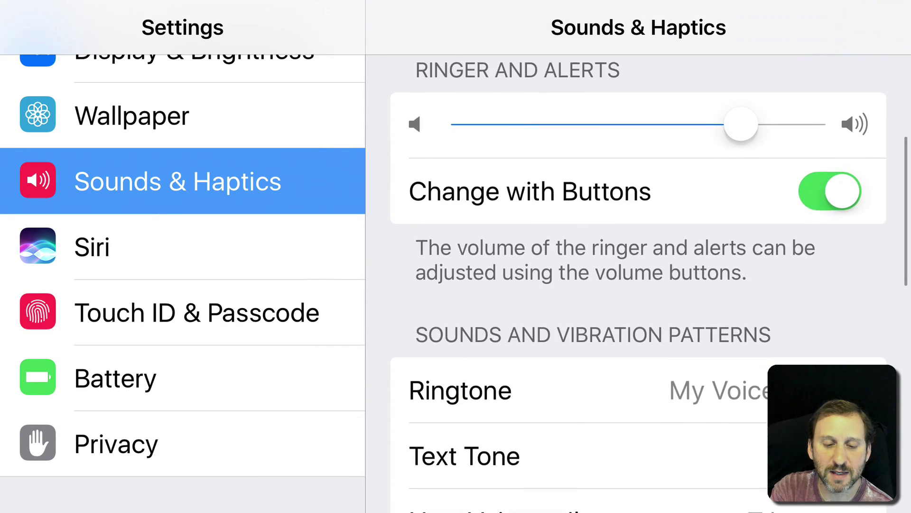
scroll(639, 285, "down", 3)
left_click(463, 233)
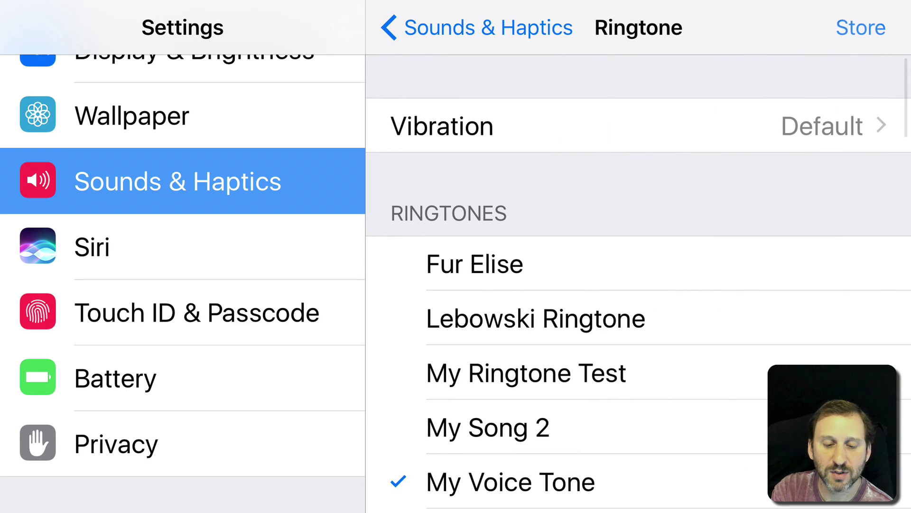
left_click(521, 264)
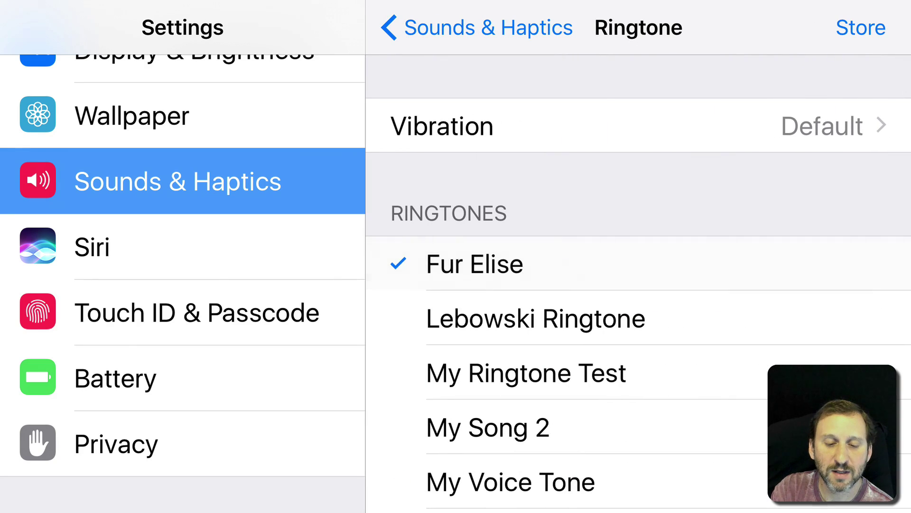